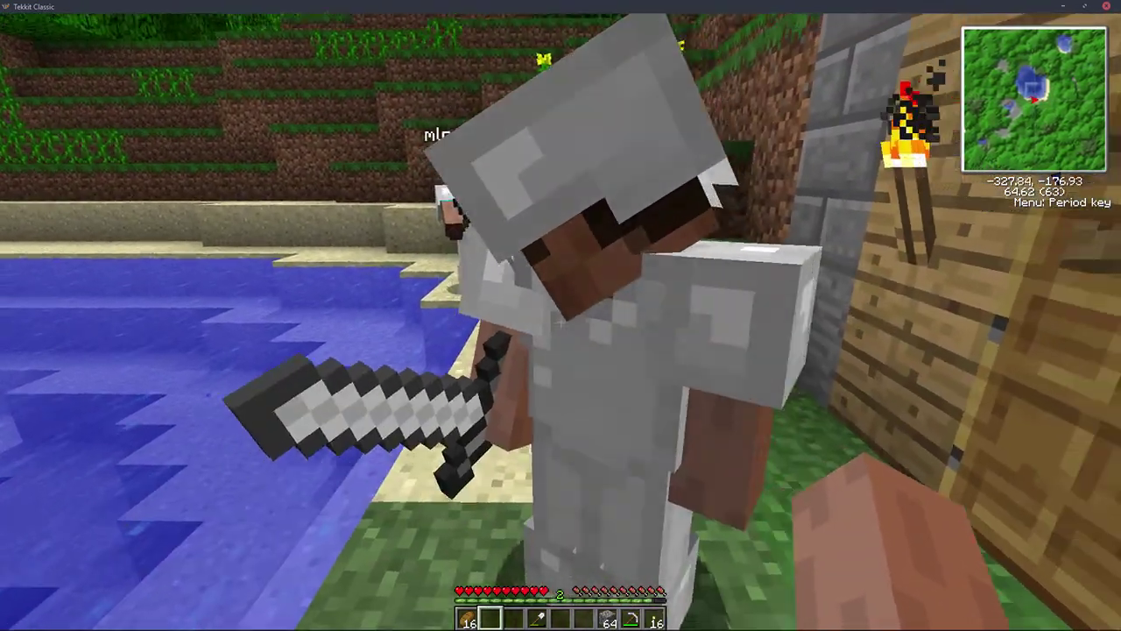
pyautogui.press('s')
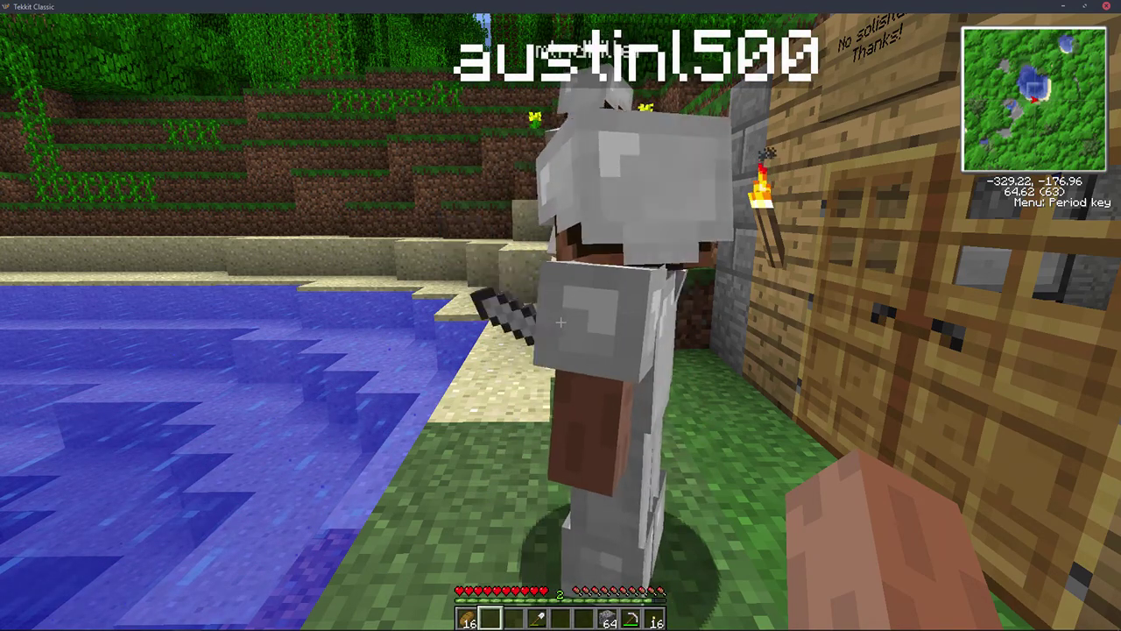
pyautogui.press('s')
pyautogui.press('w')
pyautogui.press('d')
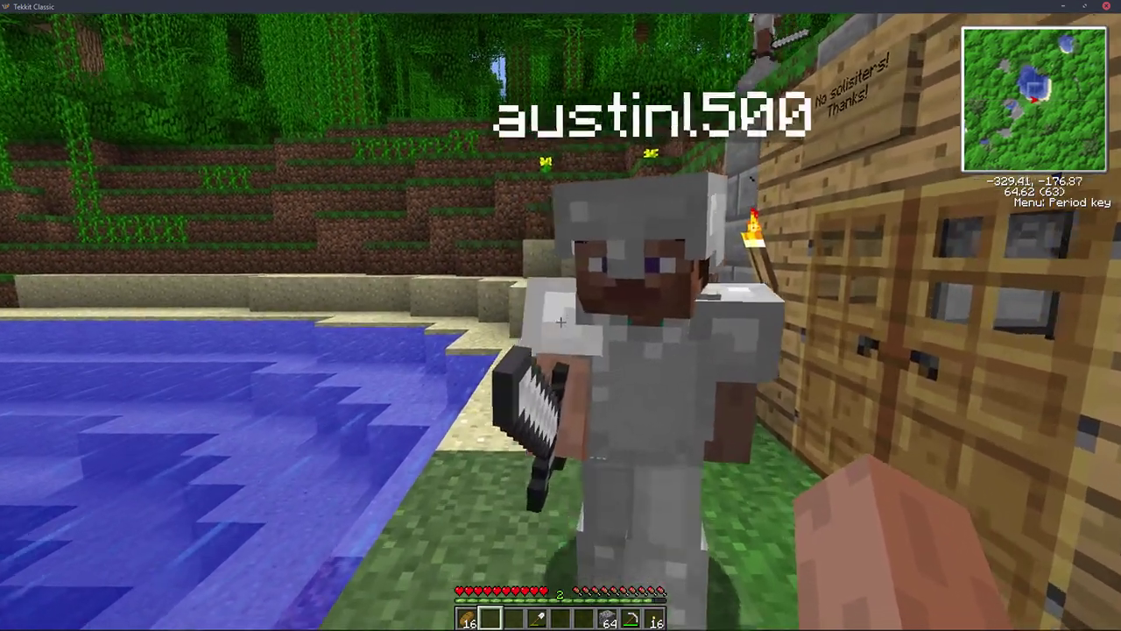
pyautogui.press('s')
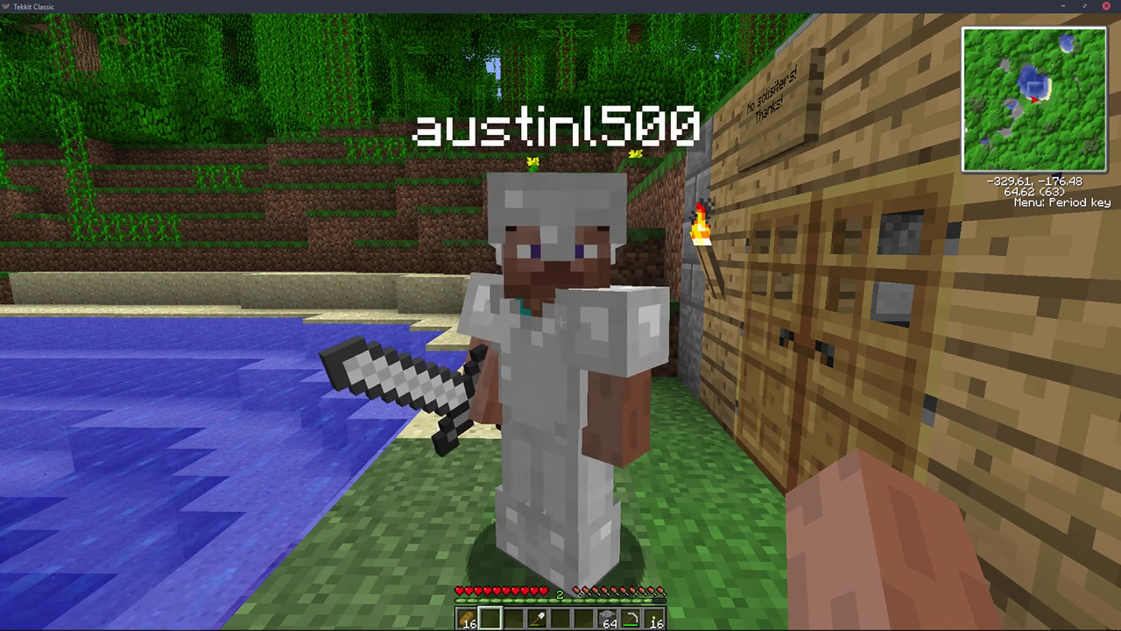
# Walk up to the house's wooden double doors beside the lake and open and close them.
pyautogui.press('w')
pyautogui.rightClick(561, 323)
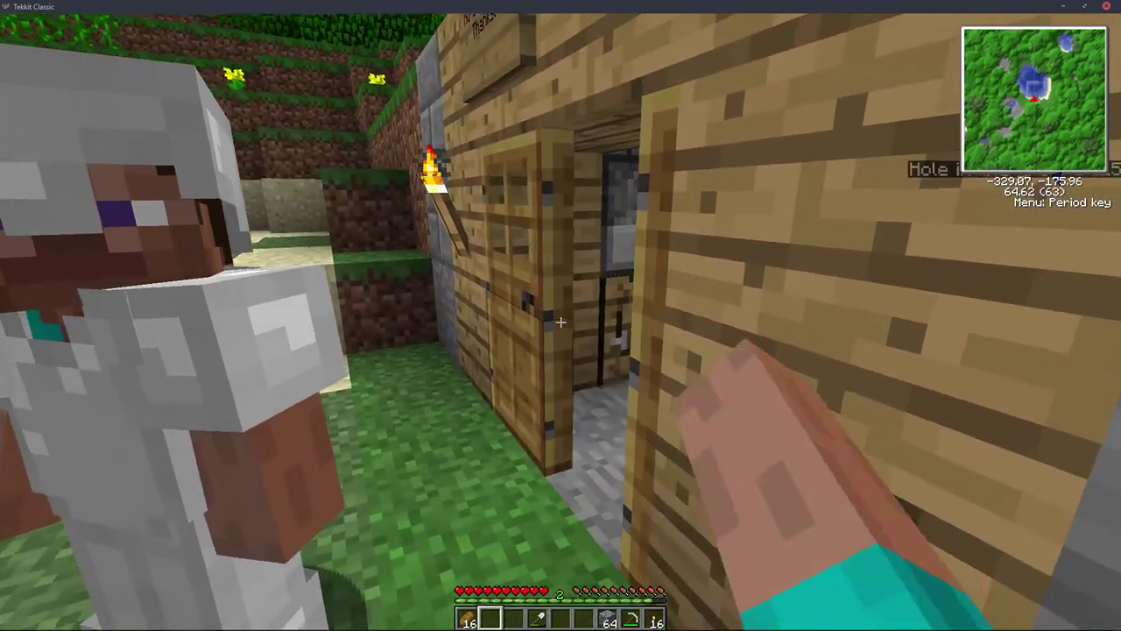
pyautogui.rightClick(561, 322)
pyautogui.rightClick(560, 323)
pyautogui.rightClick(560, 323)
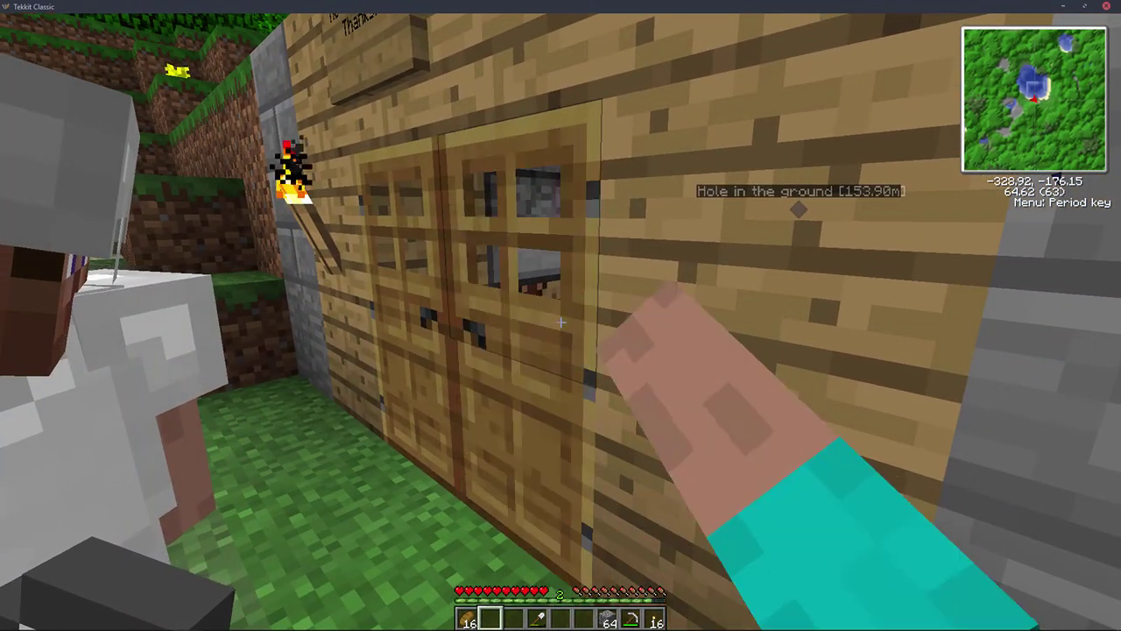
pyautogui.rightClick(561, 322)
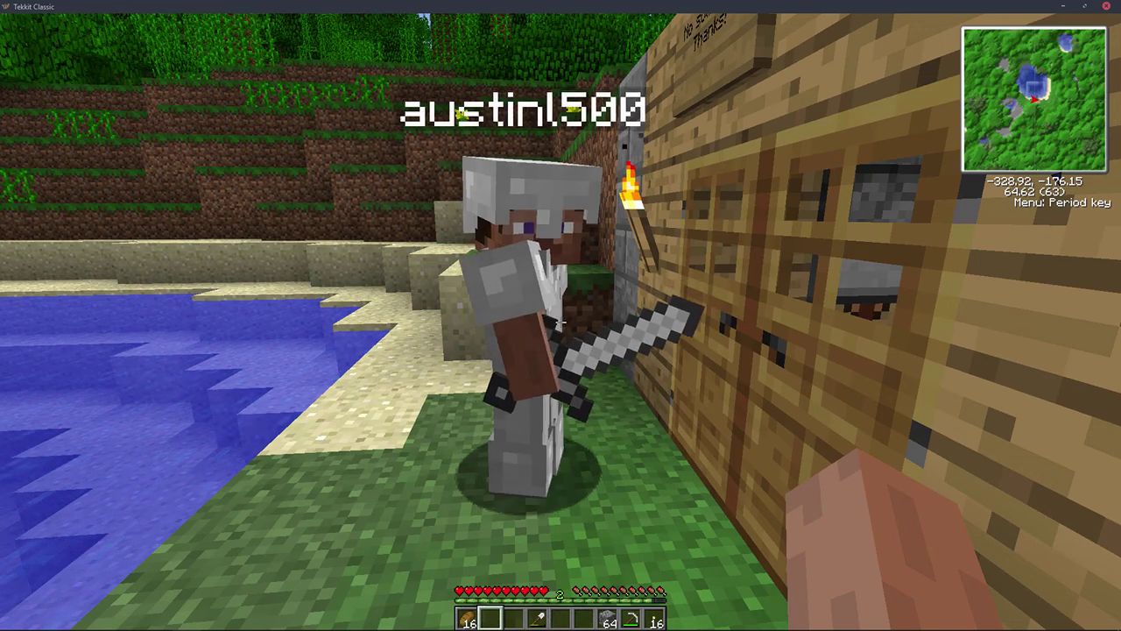
# Disconnect from the multiplayer server and close both Tekkit Classic and the Technic launcher.
pyautogui.press('Escape')
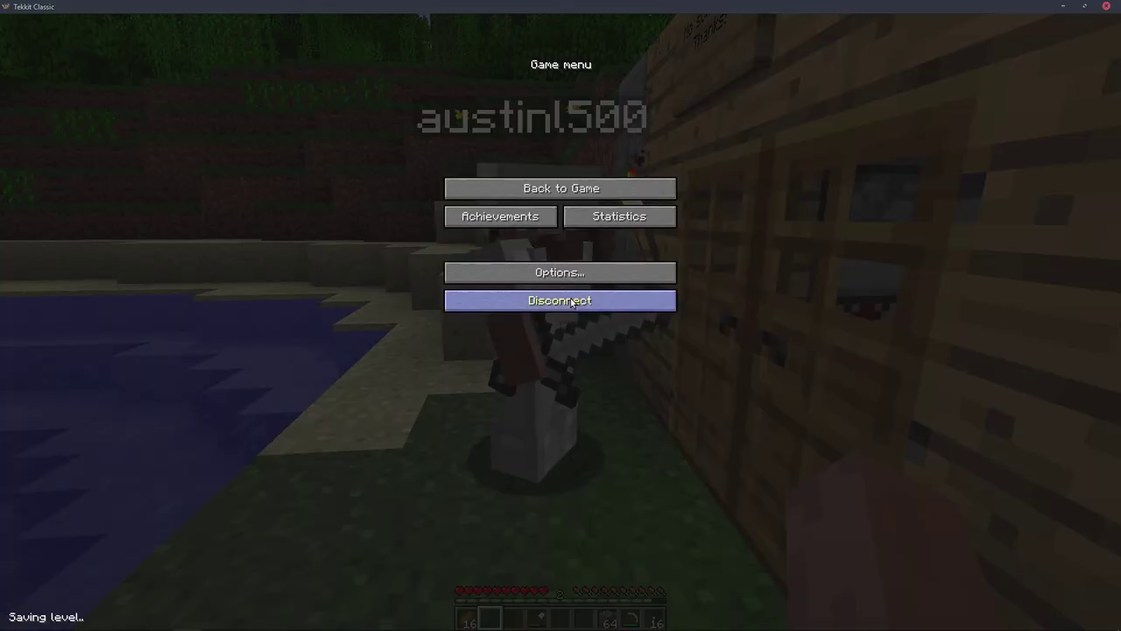
pyautogui.click(570, 301)
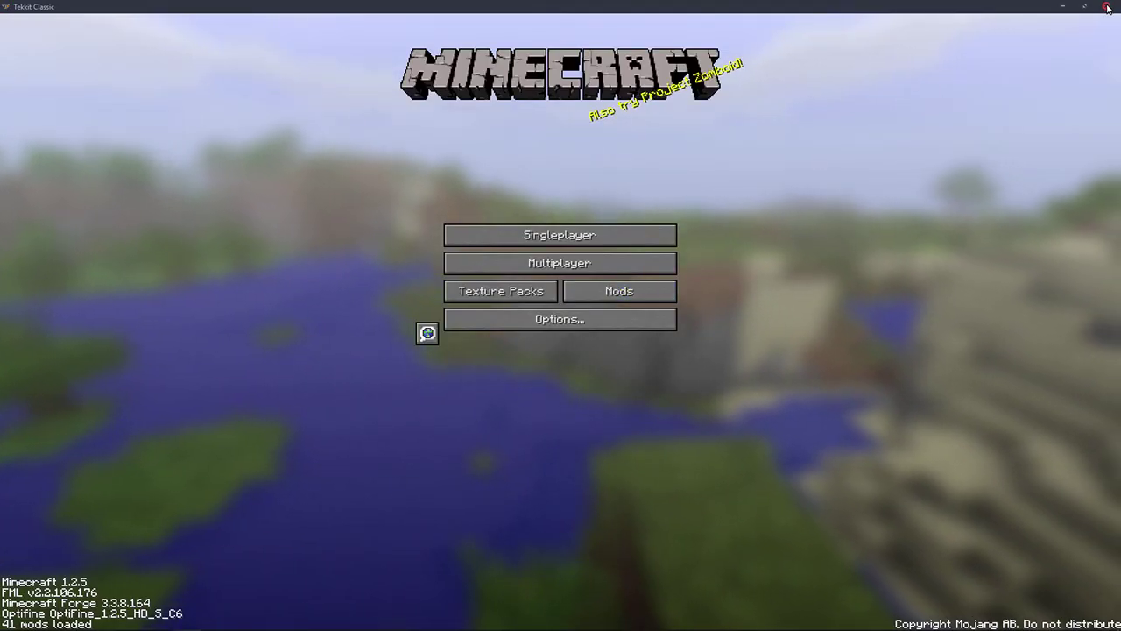
pyautogui.click(1107, 8)
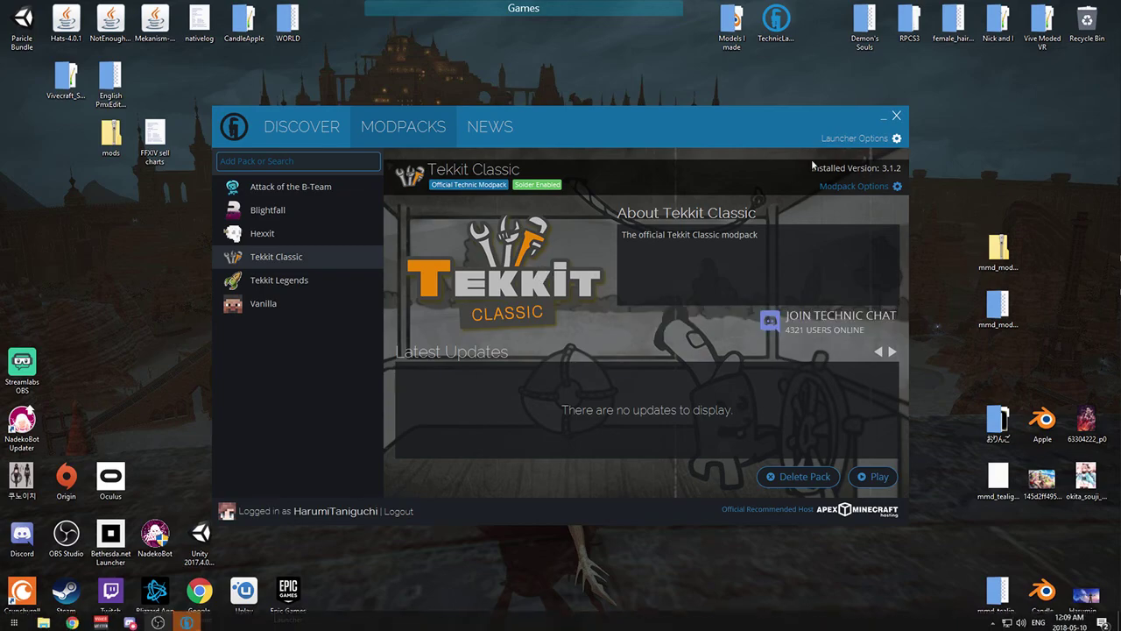
pyautogui.click(897, 116)
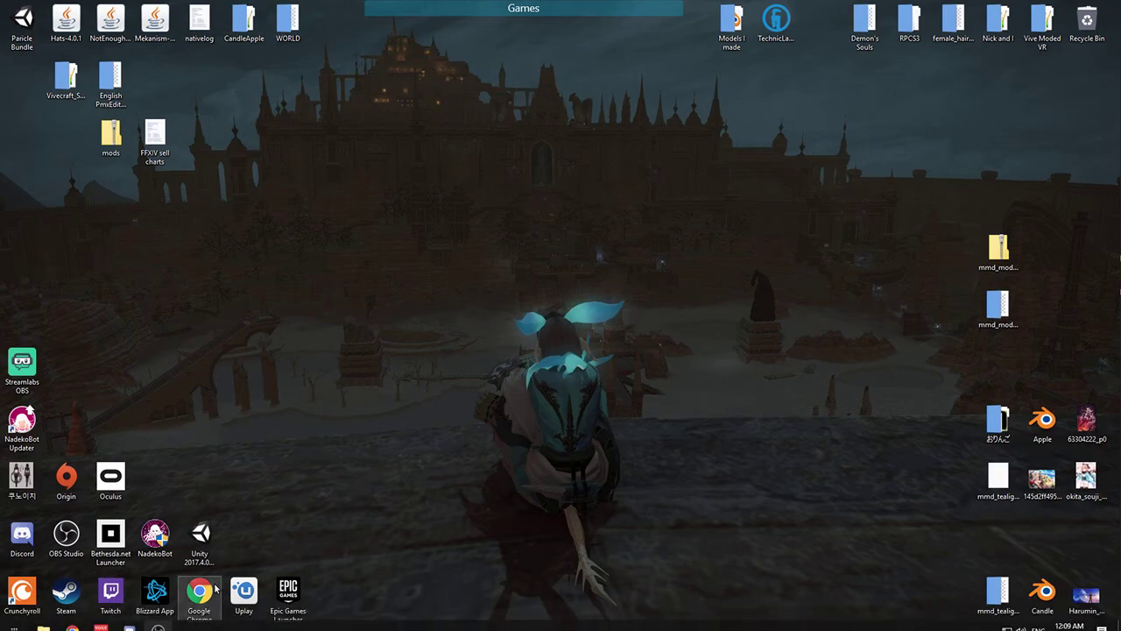
# Open the .technic\modpacks folder inside AppData\Roaming in File Explorer and select its tekkit folder.
pyautogui.click(49, 621)
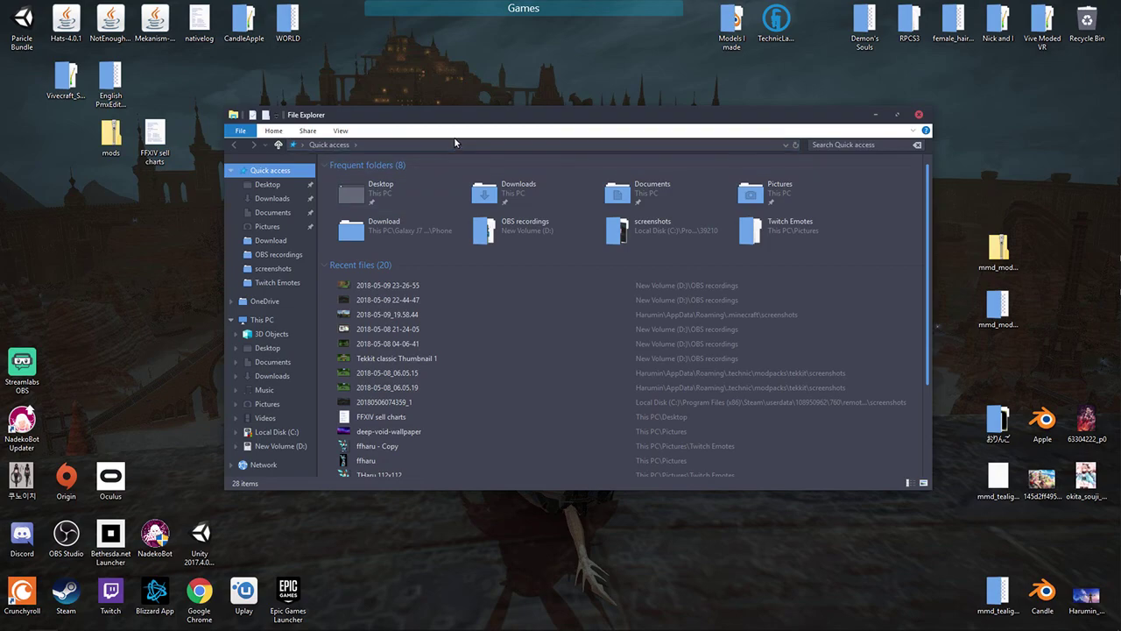
pyautogui.click(450, 145)
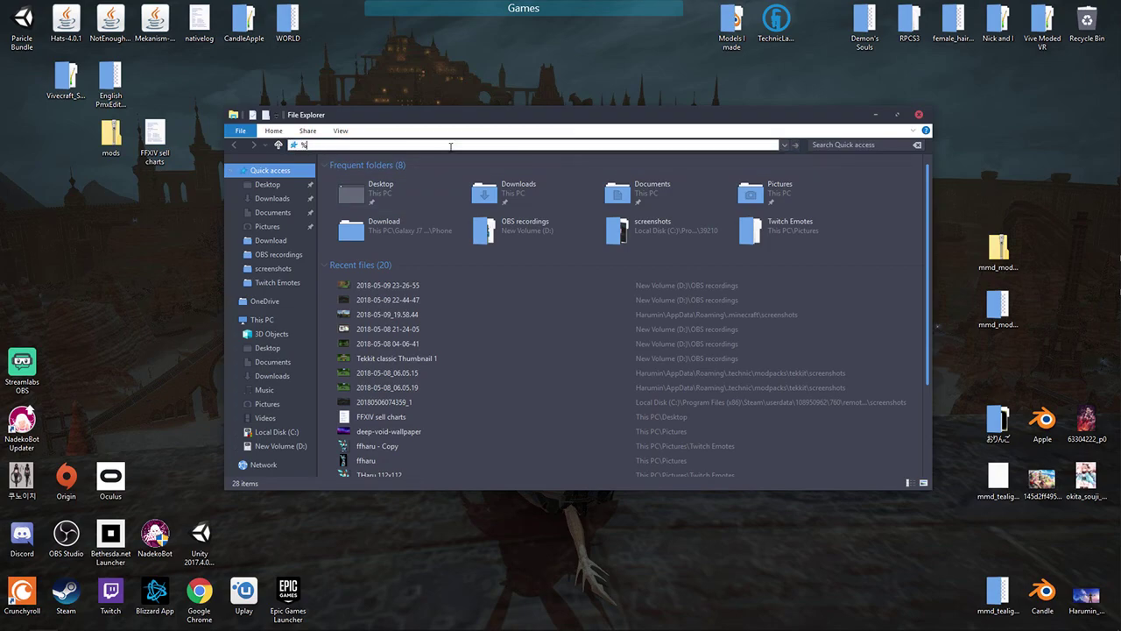
pyautogui.press('Return')
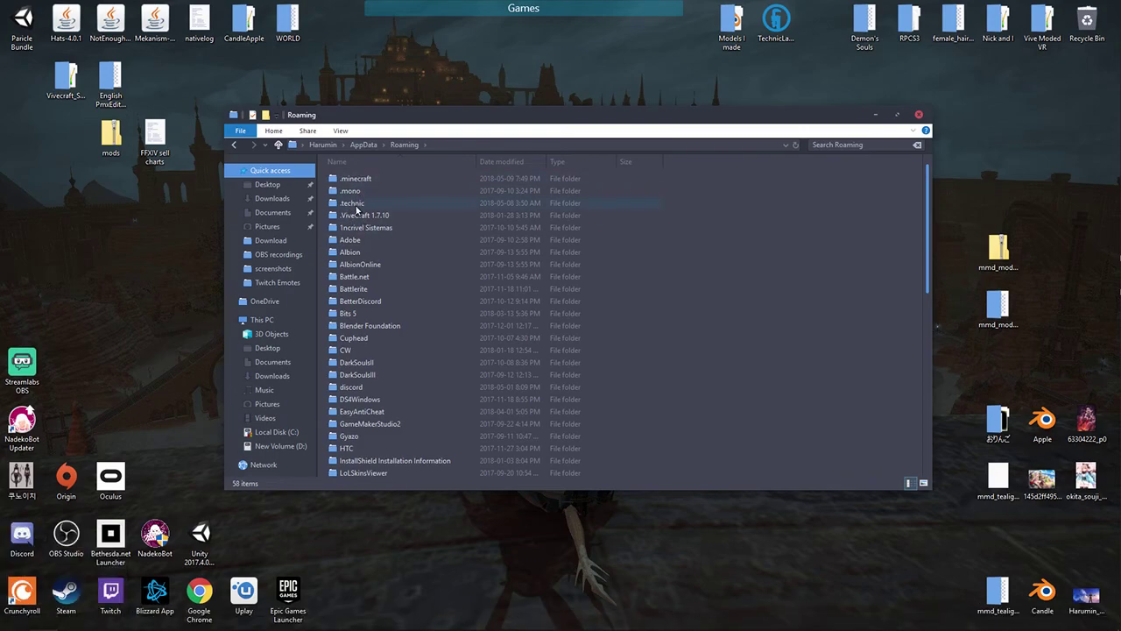
pyautogui.doubleClick(357, 204)
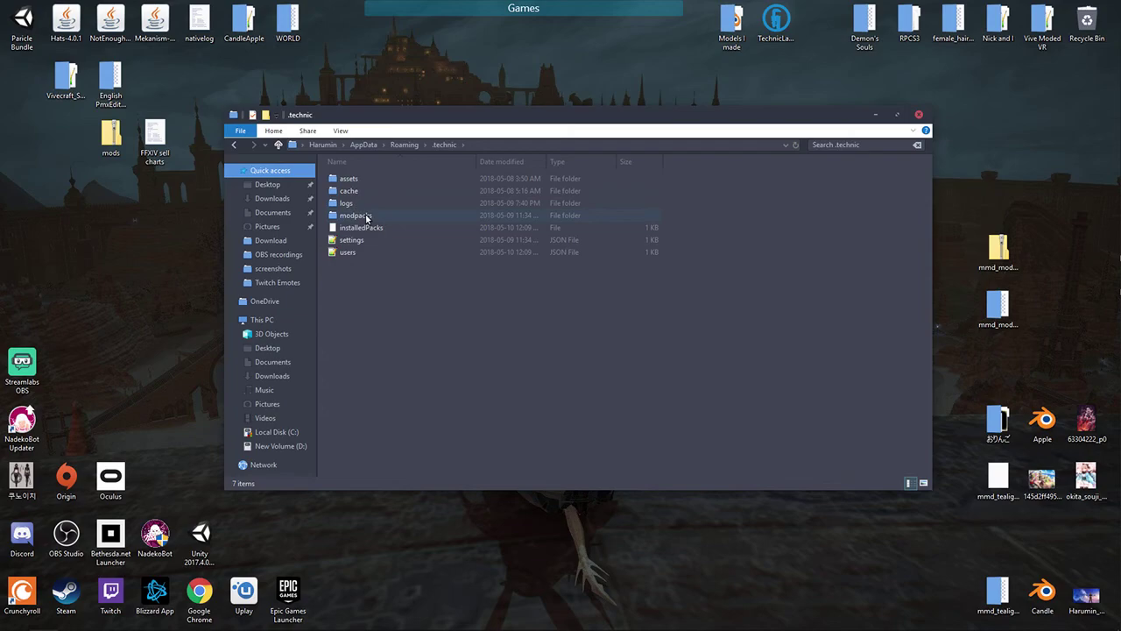
pyautogui.doubleClick(356, 215)
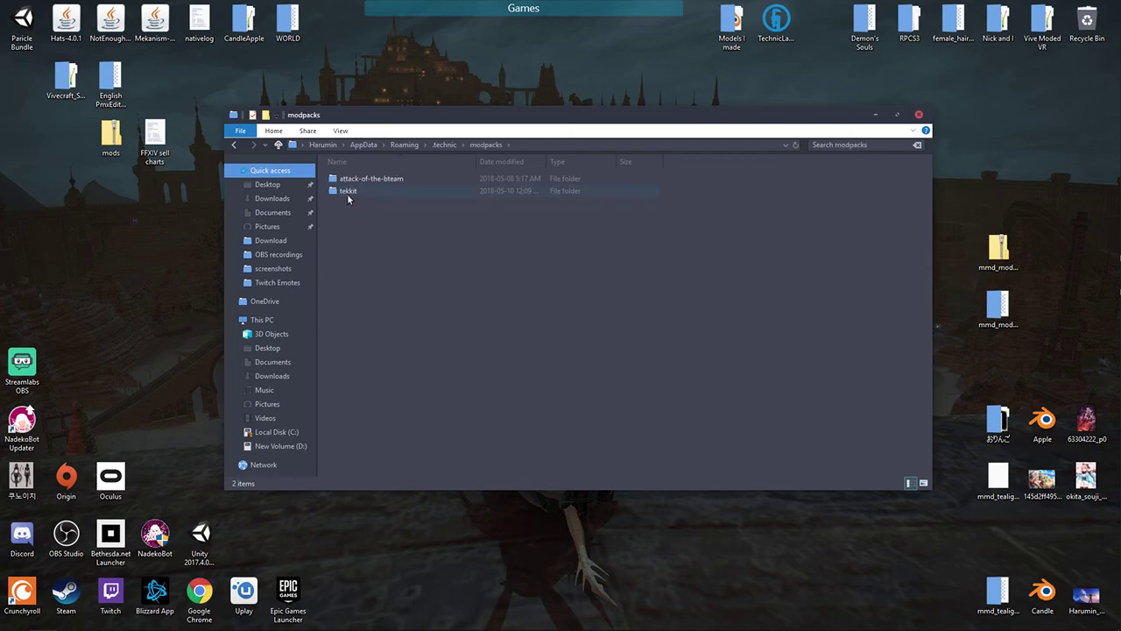
pyautogui.click(347, 196)
pyautogui.moveTo(353, 209); pyautogui.dragTo(345, 191)
# Switch to Chrome, download tekkit.zip from the Dropbox page and minimize the browser.
pyautogui.moveTo(86, 618)
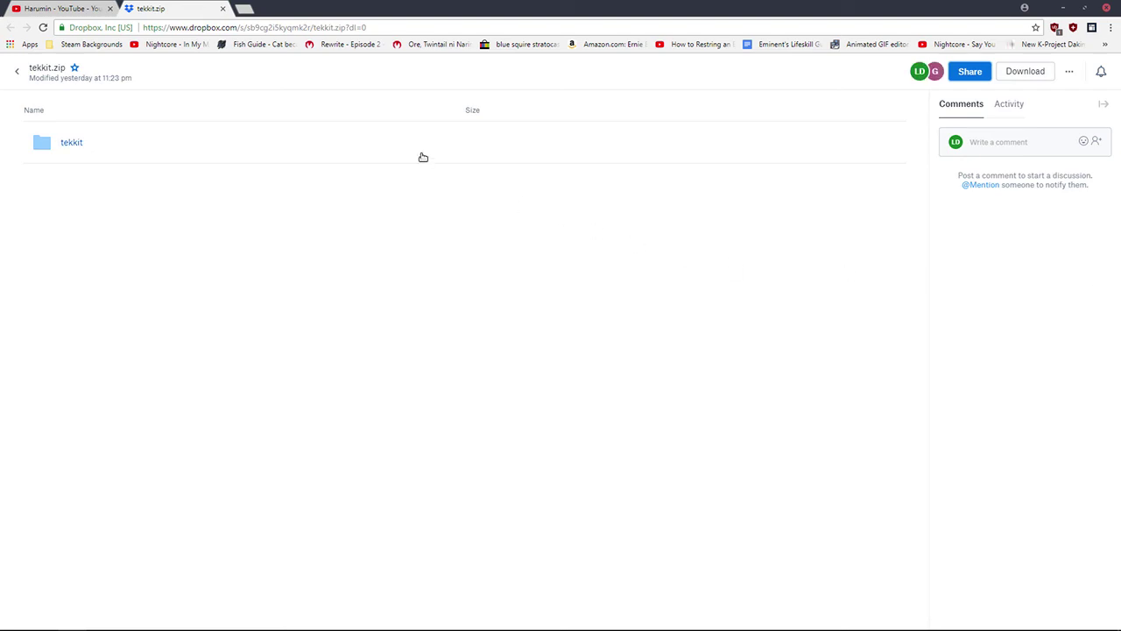
pyautogui.click(999, 77)
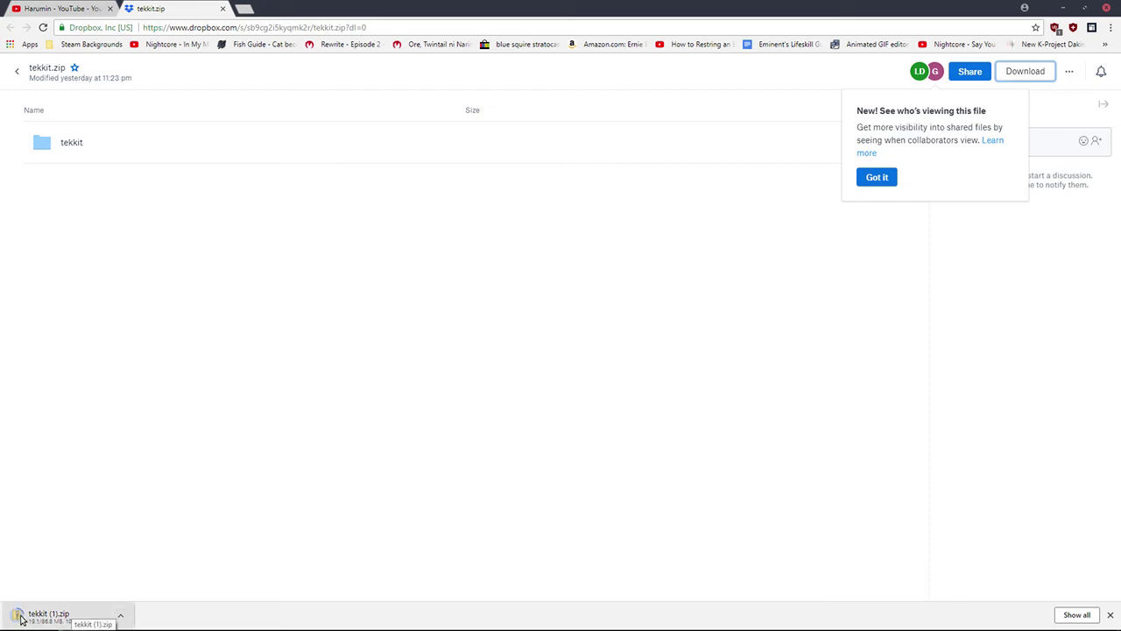
pyautogui.click(1060, 9)
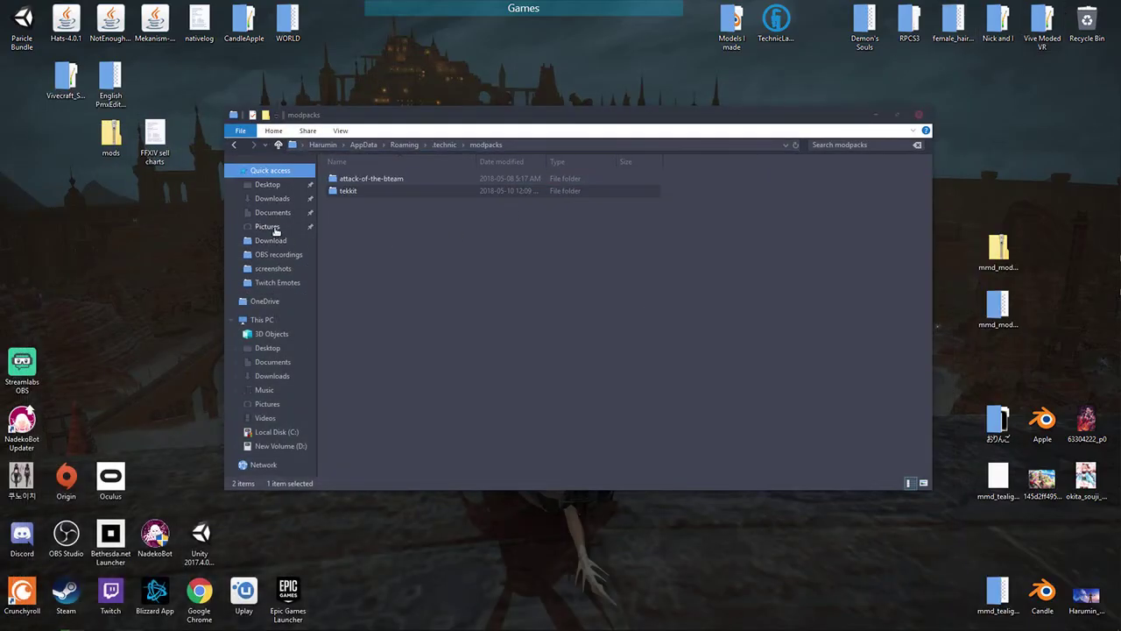
# Move the downloaded tekkit zip from Downloads to the desktop and return File Explorer to the modpacks folder.
pyautogui.moveTo(381, 120)
pyautogui.mouseDown()
pyautogui.moveTo(498, 176)
pyautogui.moveTo(396, 115)
pyautogui.mouseUp()
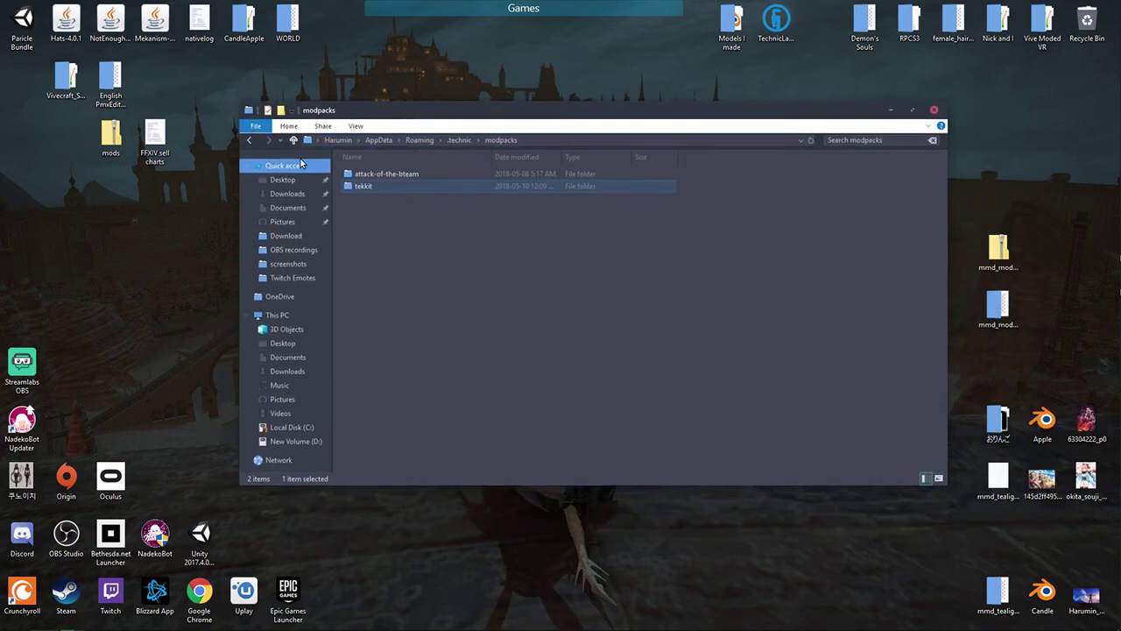
pyautogui.click(288, 194)
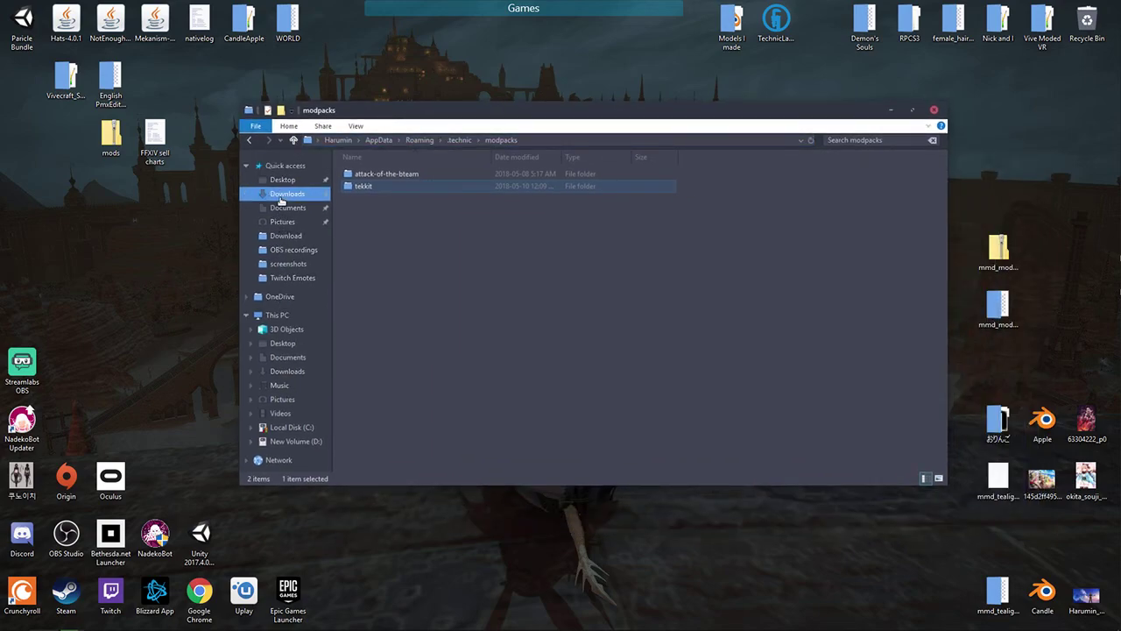
pyautogui.scroll(-1, 696, 343)
pyautogui.moveTo(379, 424); pyautogui.dragTo(198, 337)
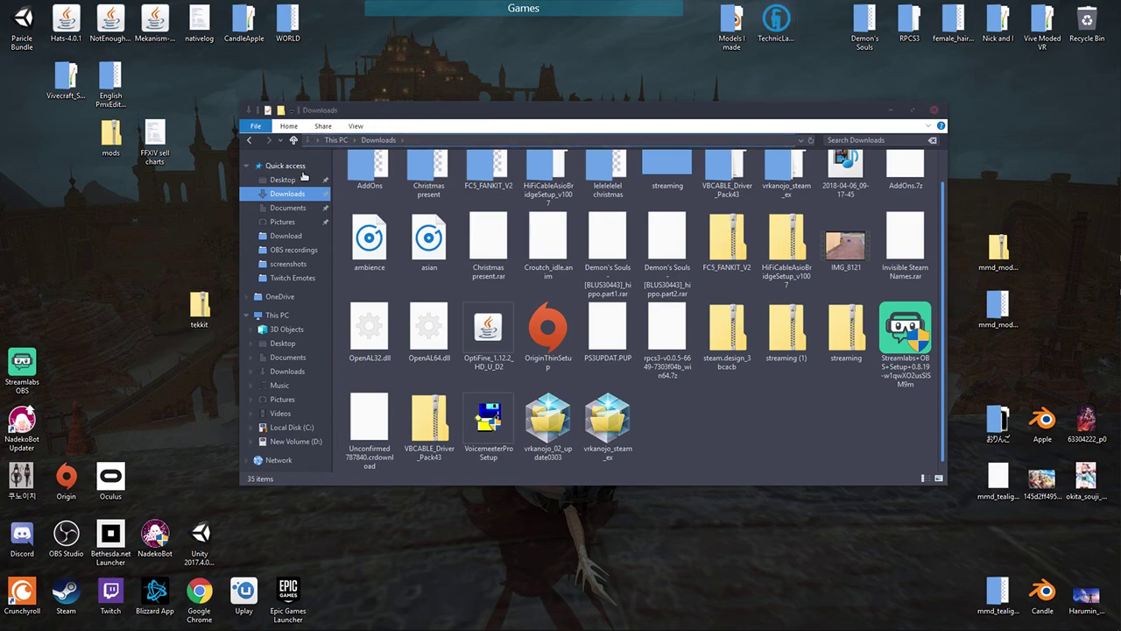
pyautogui.click(249, 140)
pyautogui.moveTo(363, 111); pyautogui.dragTo(465, 76)
pyautogui.click(454, 189)
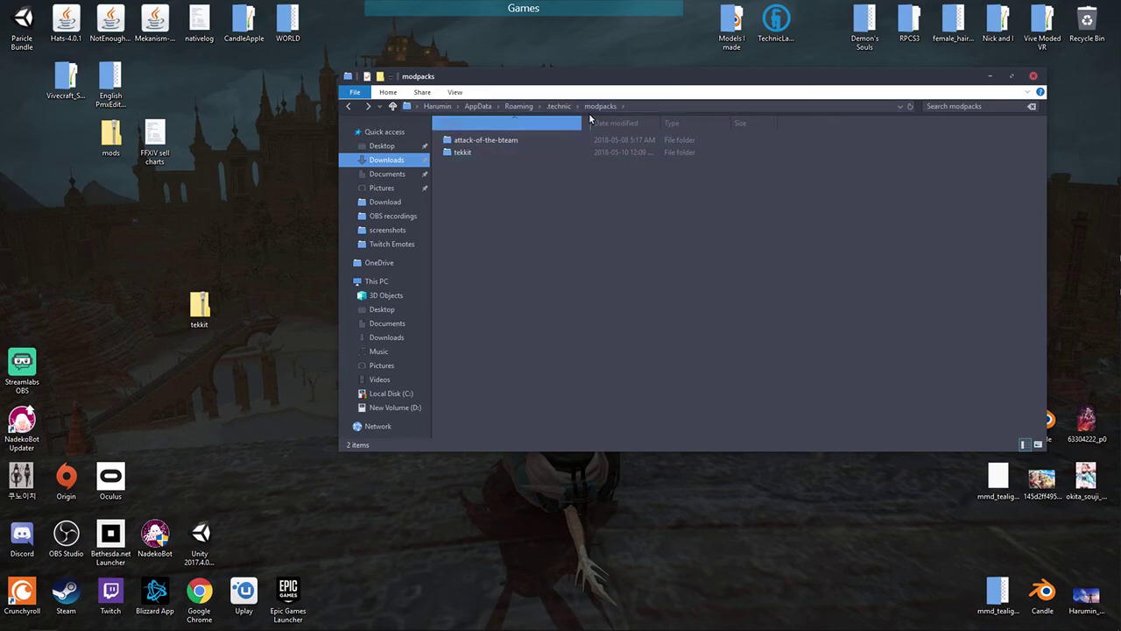
# Extract the tekkit zip on the desktop into a tekkit folder there, showing the extracted files when complete.
pyautogui.rightClick(199, 303)
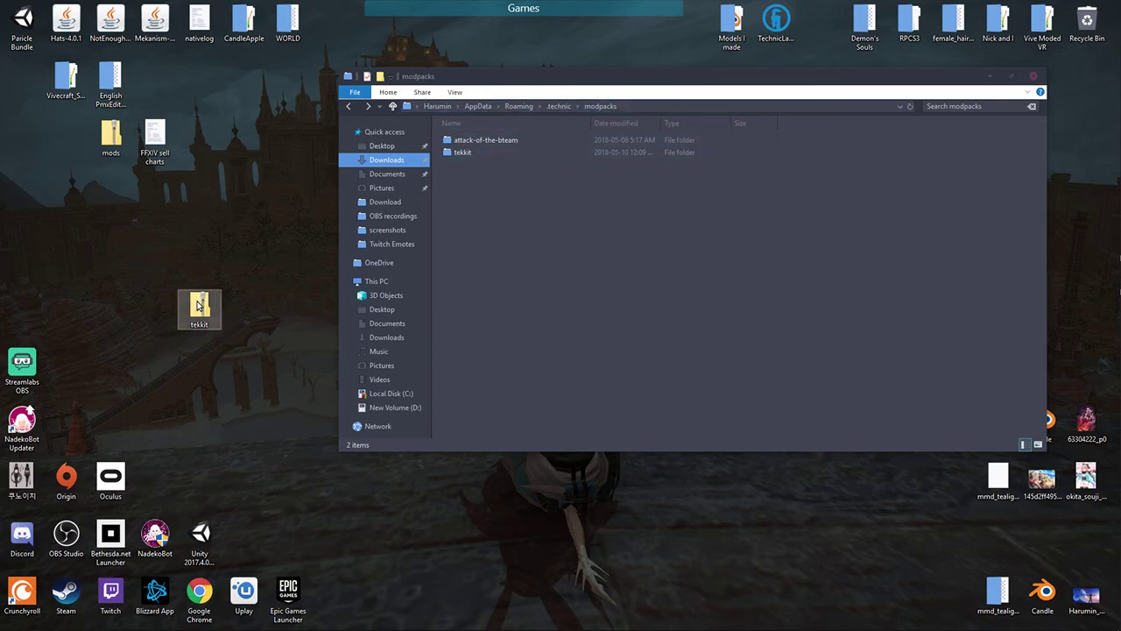
pyautogui.click(222, 327)
pyautogui.click(666, 433)
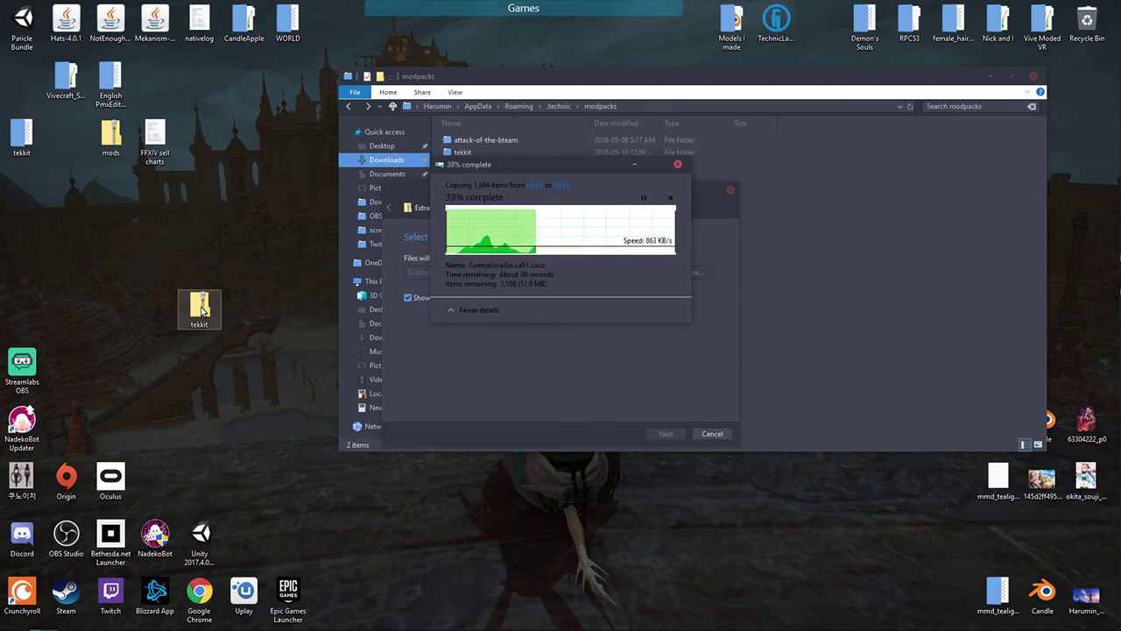
pyautogui.moveTo(545, 163); pyautogui.dragTo(542, 204)
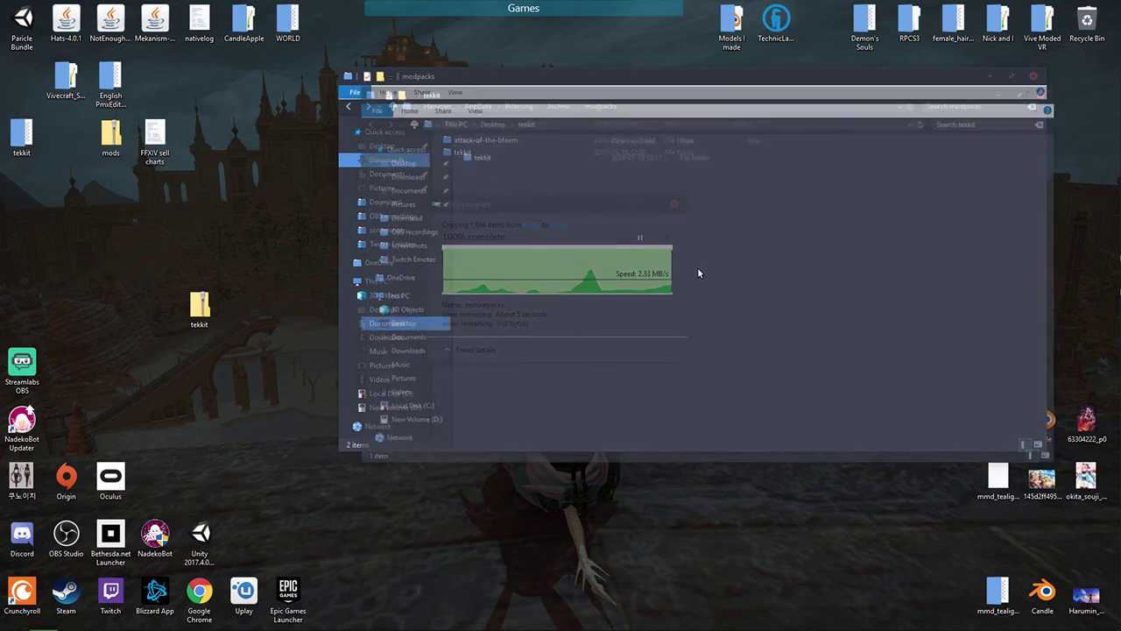
# Arrange the extracted tekkit and modpacks windows beside each other and try moving the extracted tekkit folder into modpacks.
pyautogui.moveTo(519, 83); pyautogui.dragTo(711, 232)
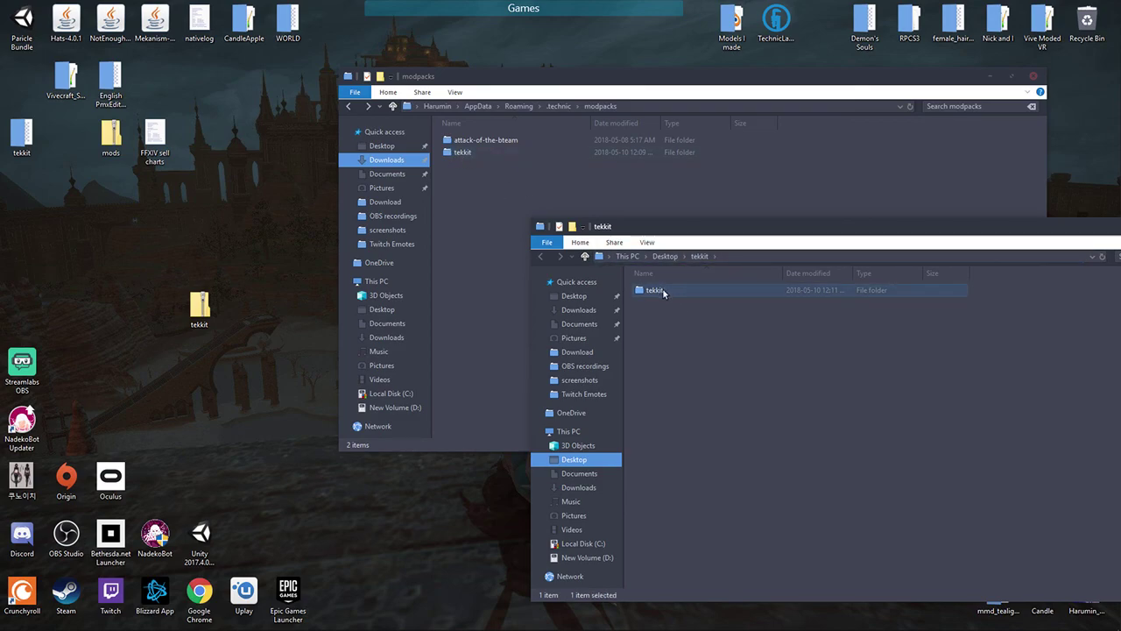
pyautogui.click(512, 182)
pyautogui.moveTo(548, 77); pyautogui.dragTo(282, 58)
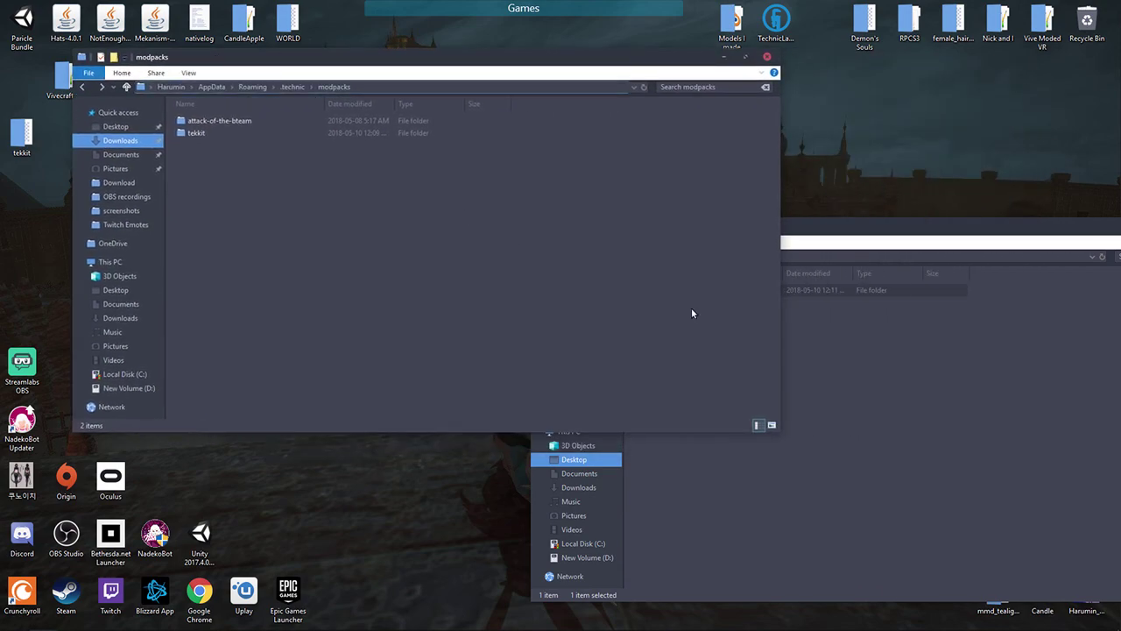
pyautogui.click(797, 324)
pyautogui.moveTo(744, 291); pyautogui.dragTo(509, 344)
pyautogui.moveTo(669, 297); pyautogui.dragTo(684, 317)
pyautogui.click(377, 210)
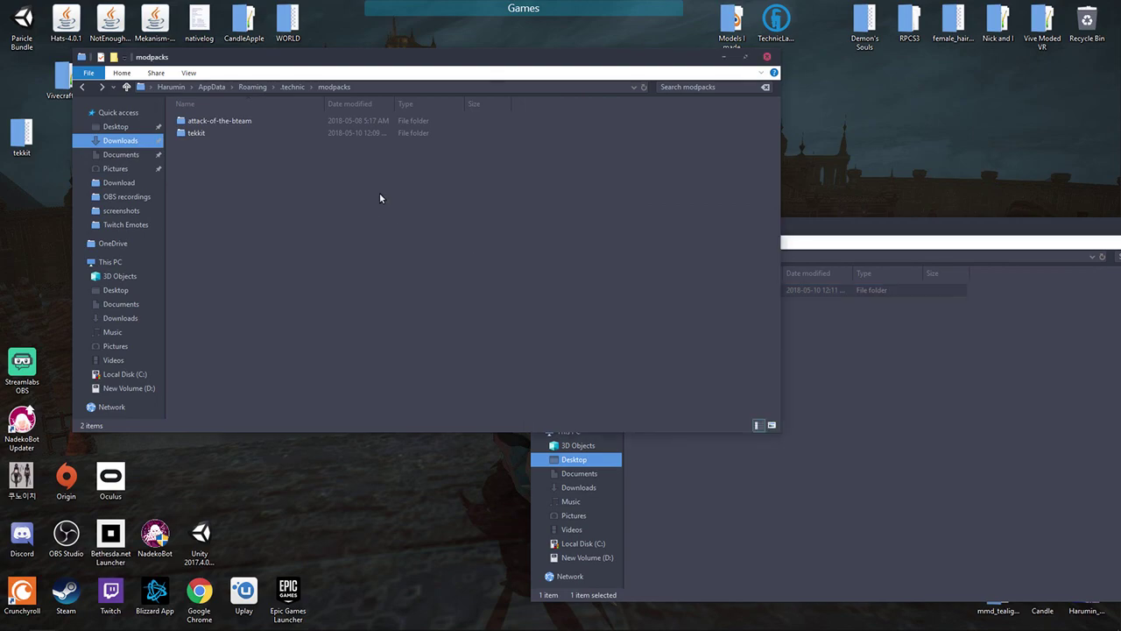
# Close the modpacks and extracted tekkit File Explorer windows.
pyautogui.click(760, 58)
pyautogui.moveTo(858, 221); pyautogui.dragTo(483, 166)
pyautogui.click(854, 159)
# Start the Technic launcher, launch the Tekkit Classic modpack from it and maximize the game window.
pyautogui.doubleClick(776, 21)
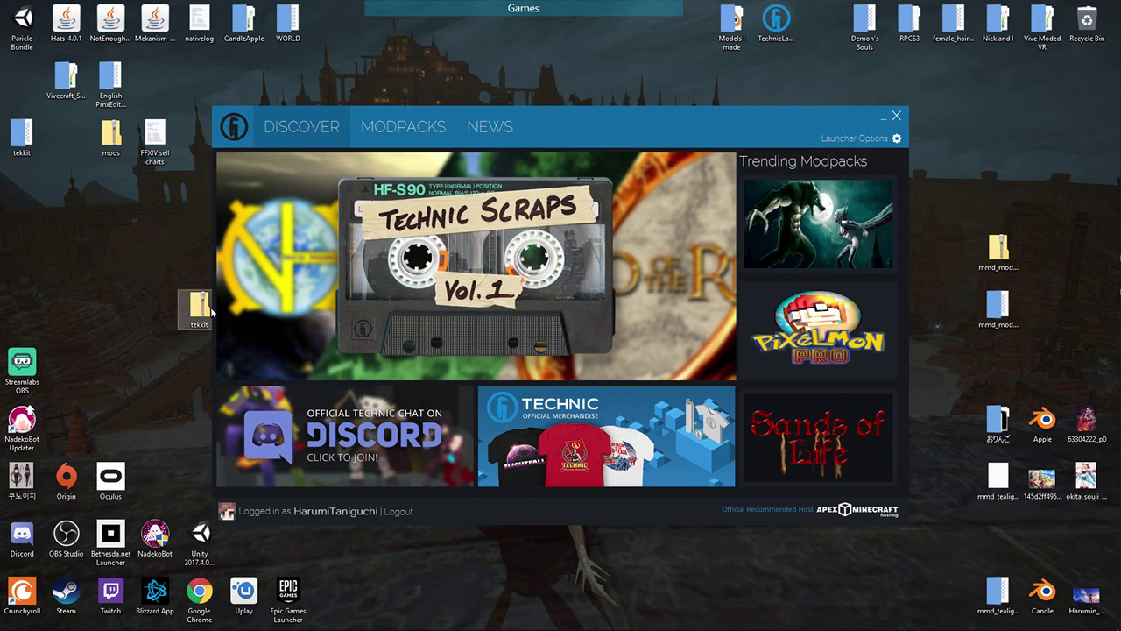
pyautogui.click(405, 129)
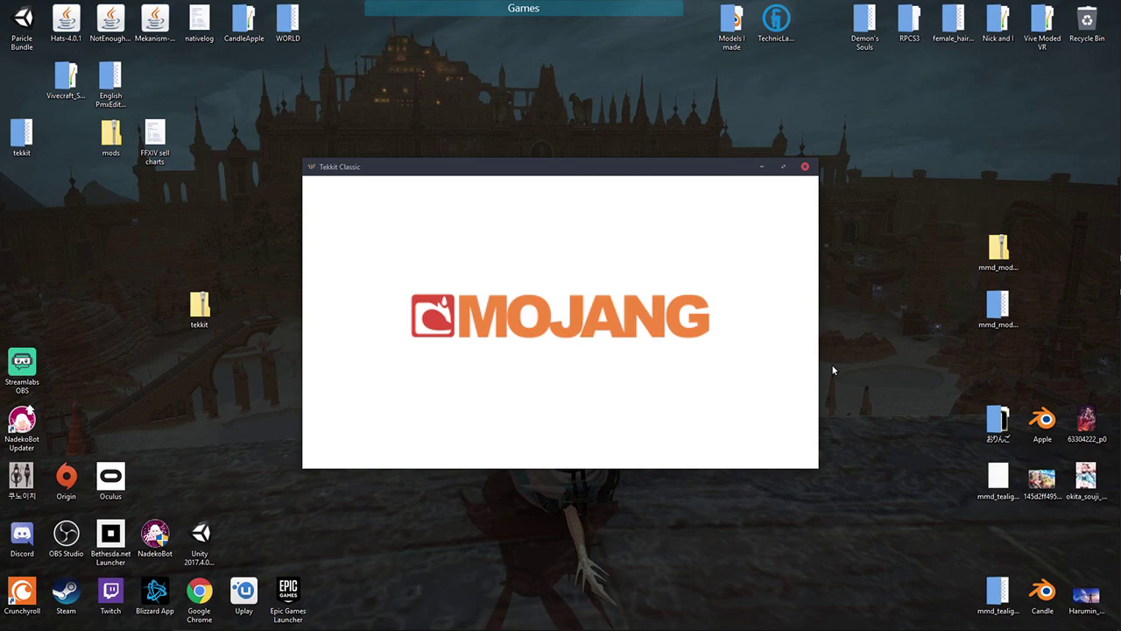
pyautogui.click(786, 166)
# Join the saved multiplayer server from Minecraft's main menu.
pyautogui.click(562, 260)
pyautogui.click(545, 305)
pyautogui.click(543, 302)
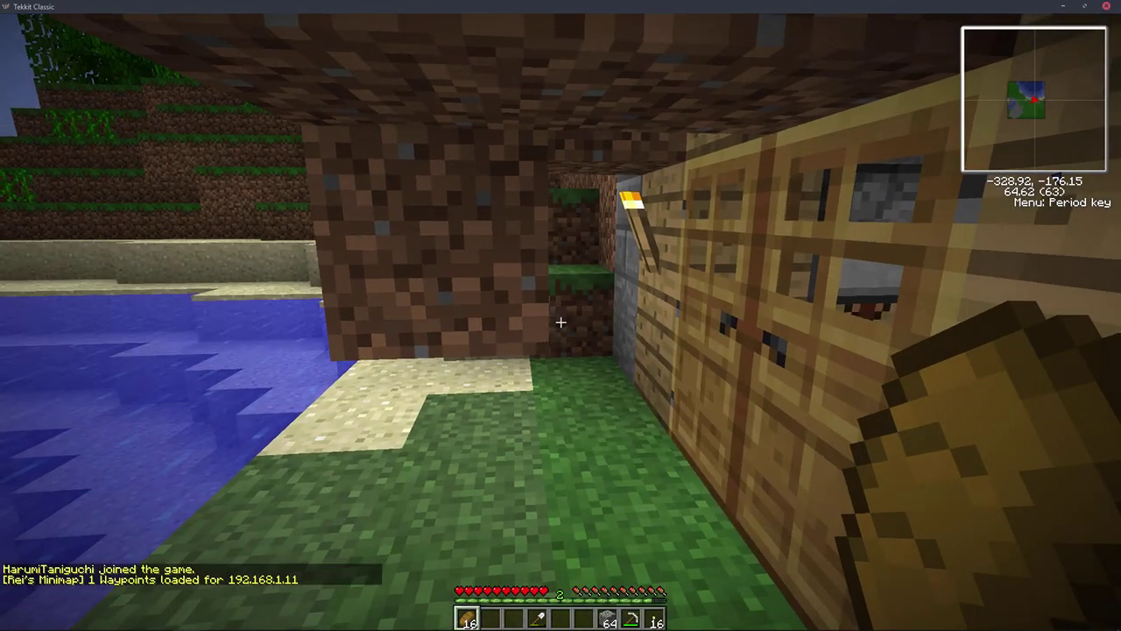
# Walk around outside the house in the rejoined world and open and close its wooden double doors.
pyautogui.press('w')
pyautogui.press('a')
pyautogui.press('w')
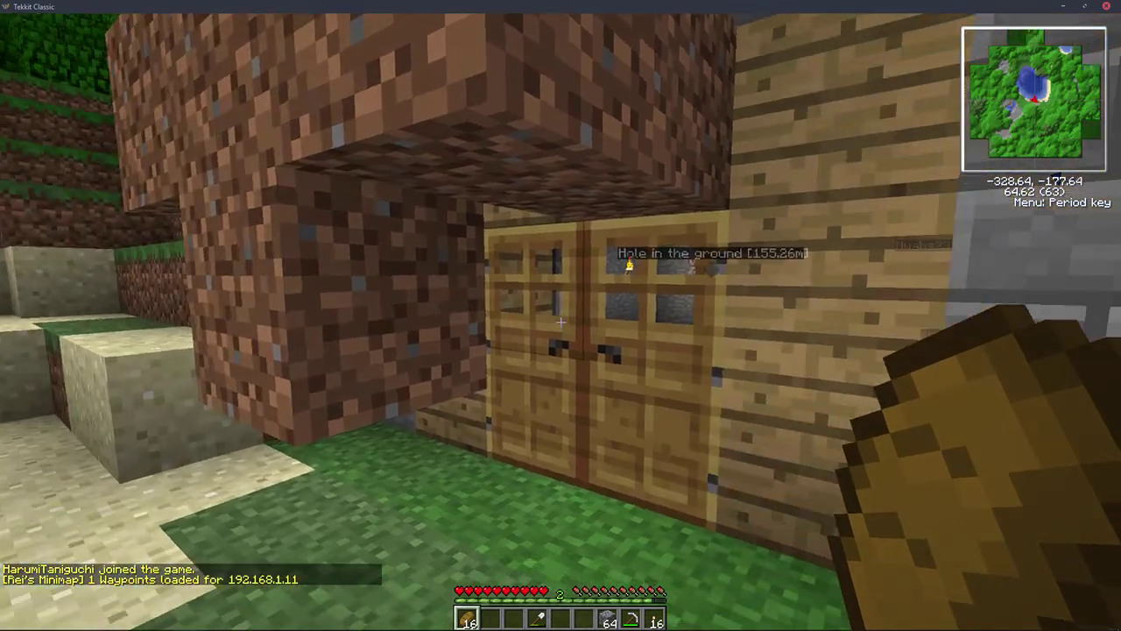
pyautogui.rightClick(560, 323)
pyautogui.press('w')
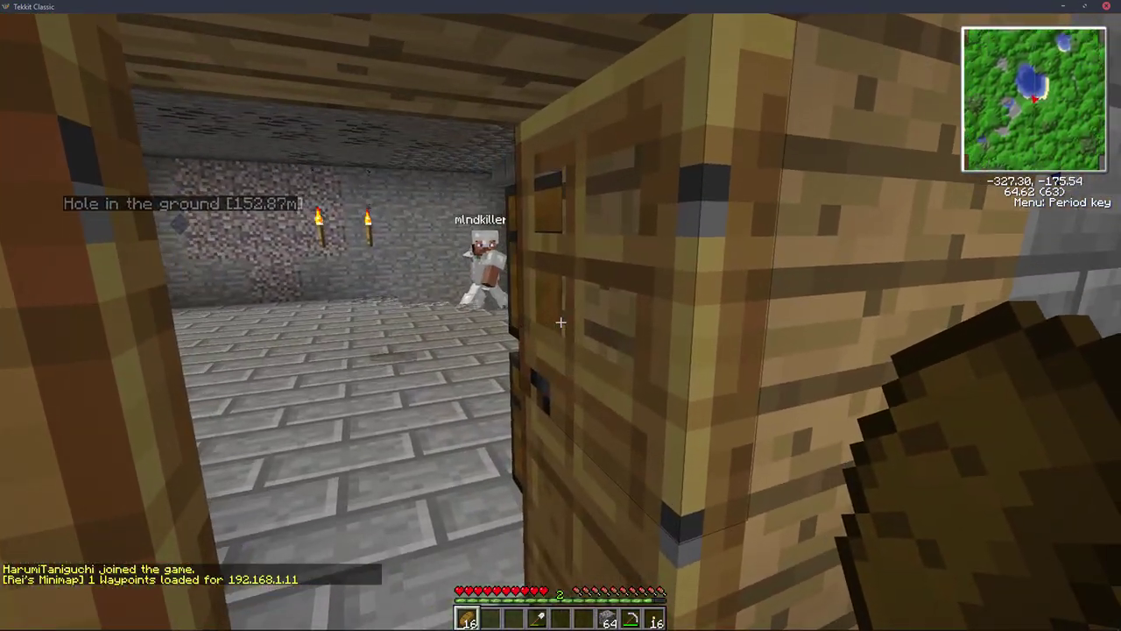
pyautogui.rightClick(561, 322)
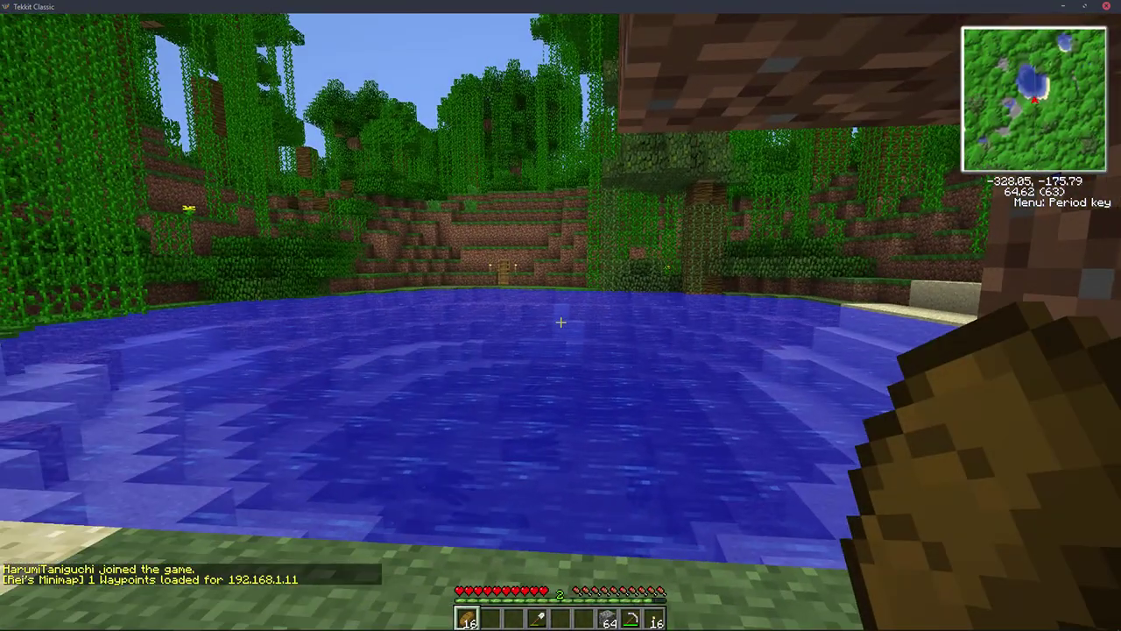
pyautogui.press('w')
pyautogui.rightClick(561, 323)
pyautogui.press('w')
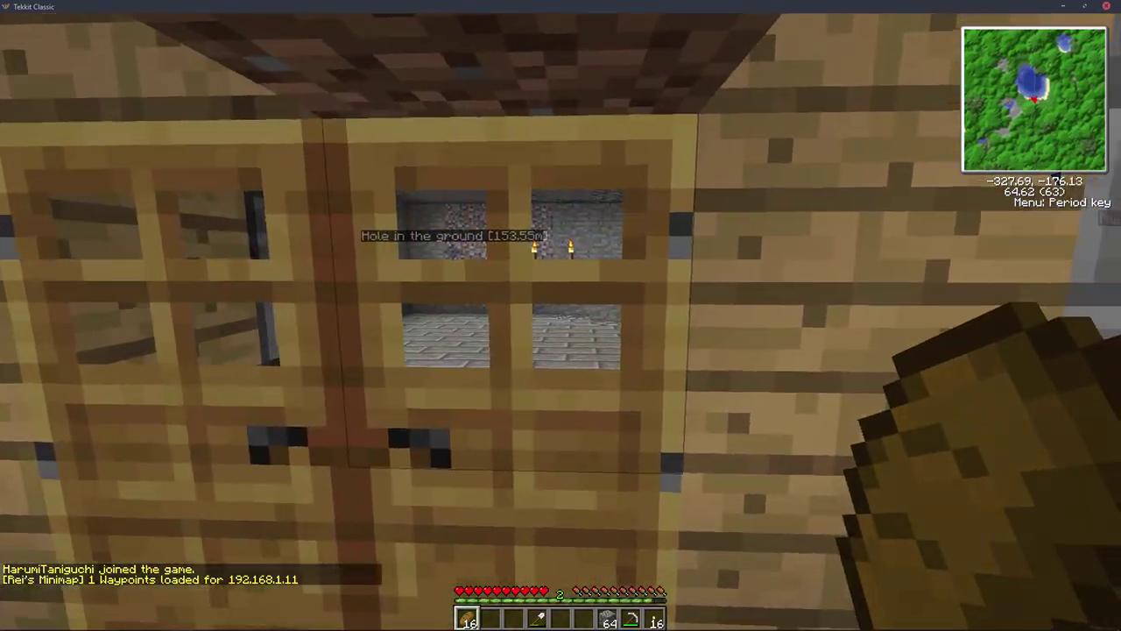
# Open one of the house's wooden doors and step back to face the dirt blocks around the entrance.
pyautogui.rightClick(561, 322)
pyautogui.press('s')
pyautogui.press('w')
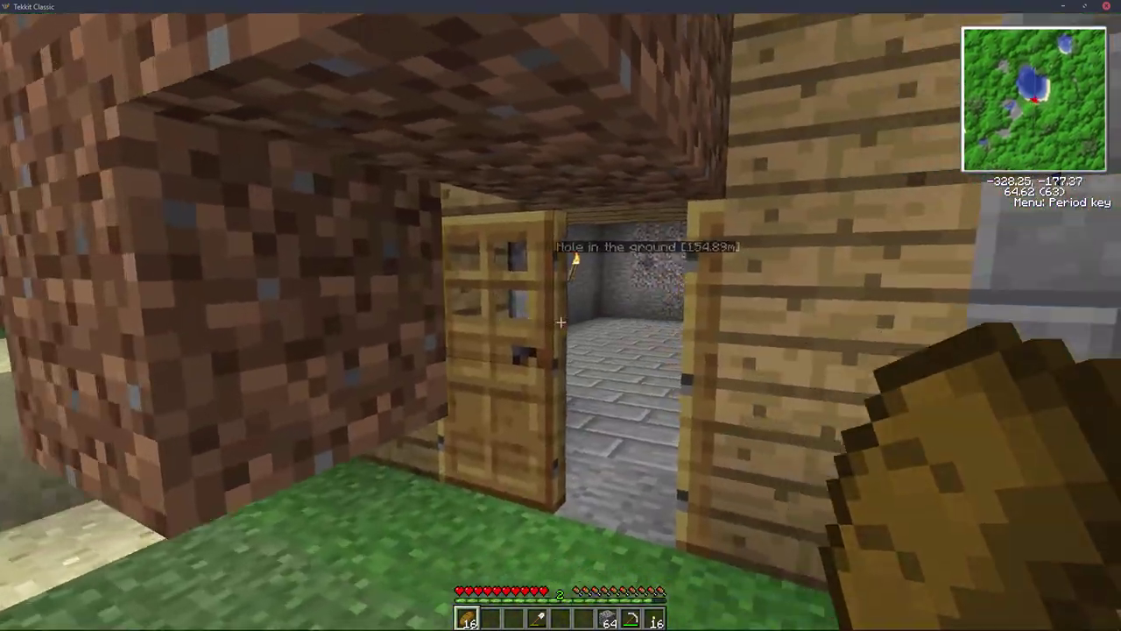
# Dig away the dirt blocks standing beside the open door, on the side facing the water.
pyautogui.press('a')
pyautogui.press('d')
pyautogui.click(561, 322)
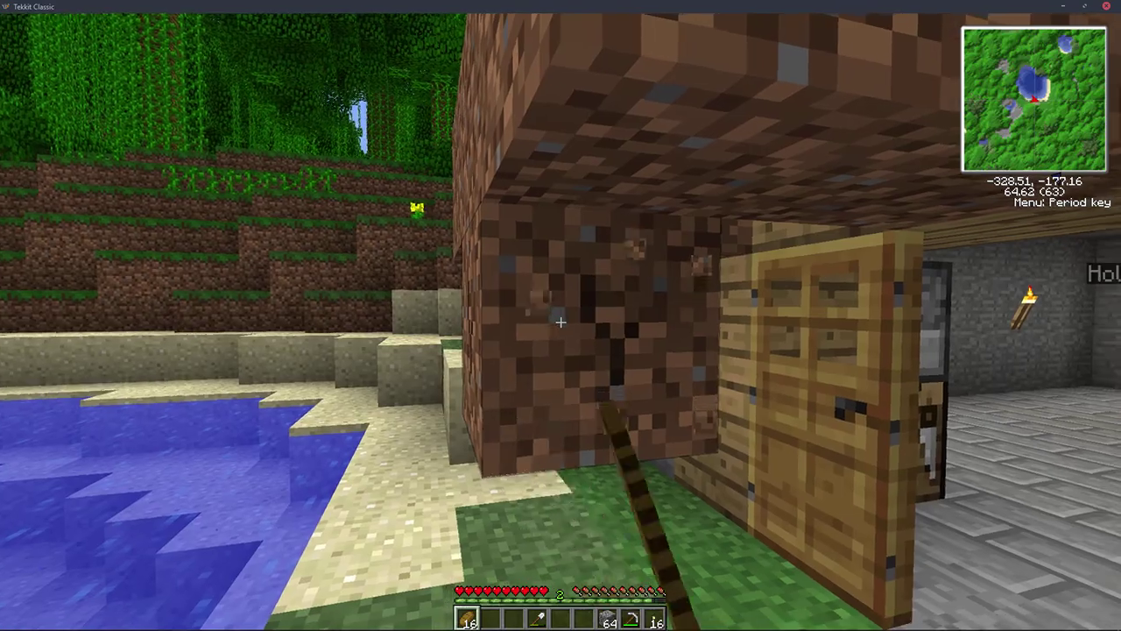
pyautogui.press('s')
pyautogui.click(560, 322)
pyautogui.press('w')
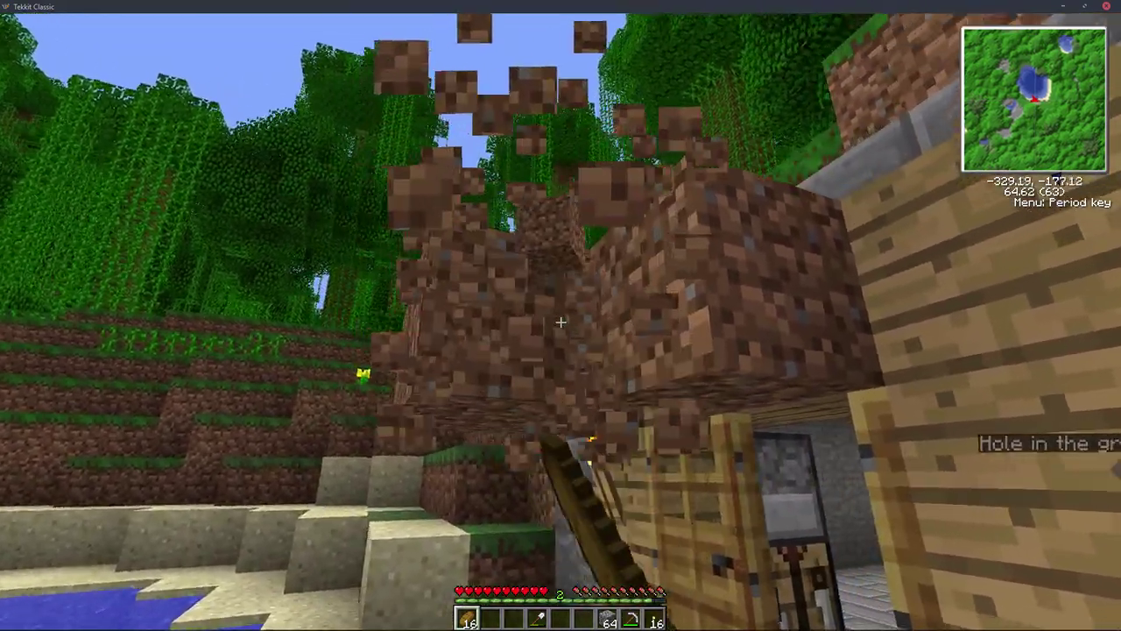
# Break the remaining dirt blocks overhanging the entrance in front of the sign and collect the dropped dirt.
pyautogui.press('a')
pyautogui.click(560, 322)
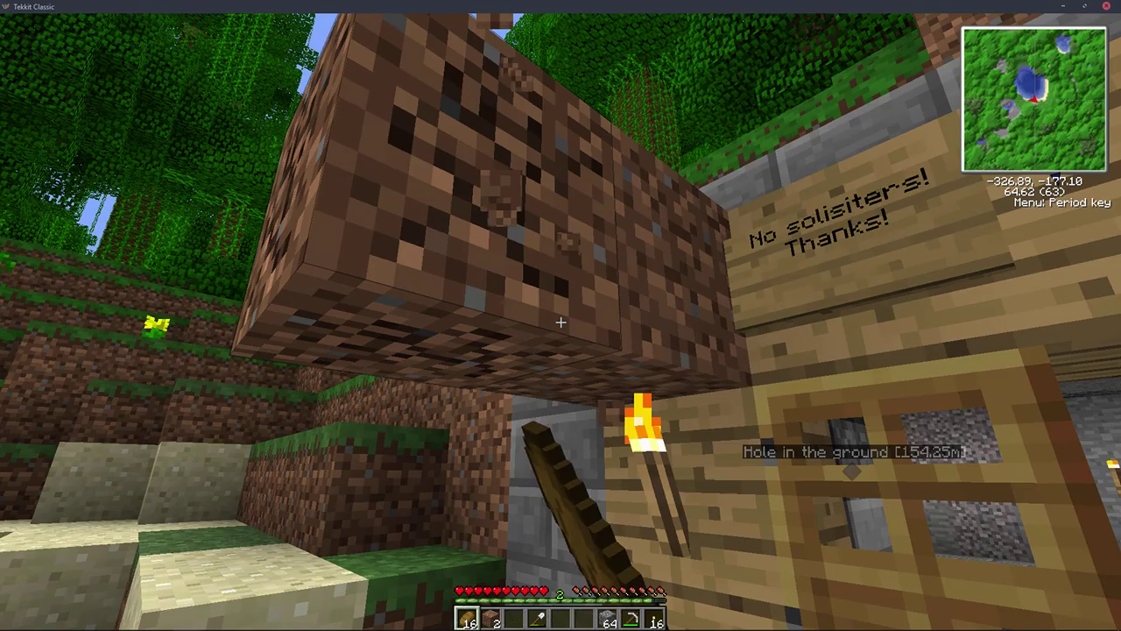
pyautogui.click(561, 323)
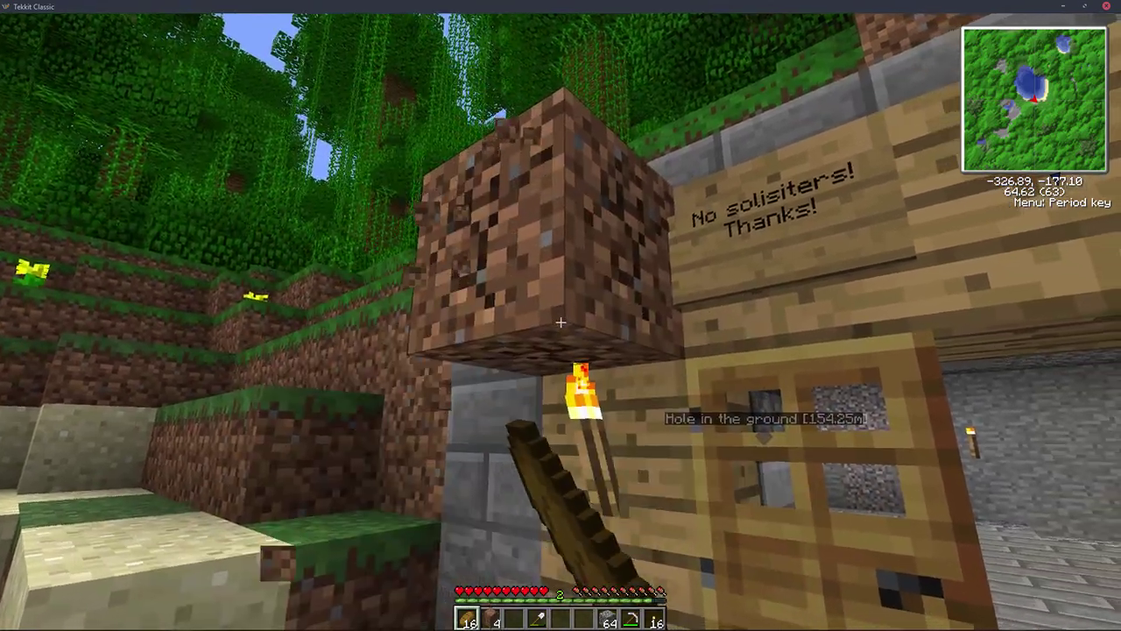
pyautogui.press('a')
pyautogui.press('d')
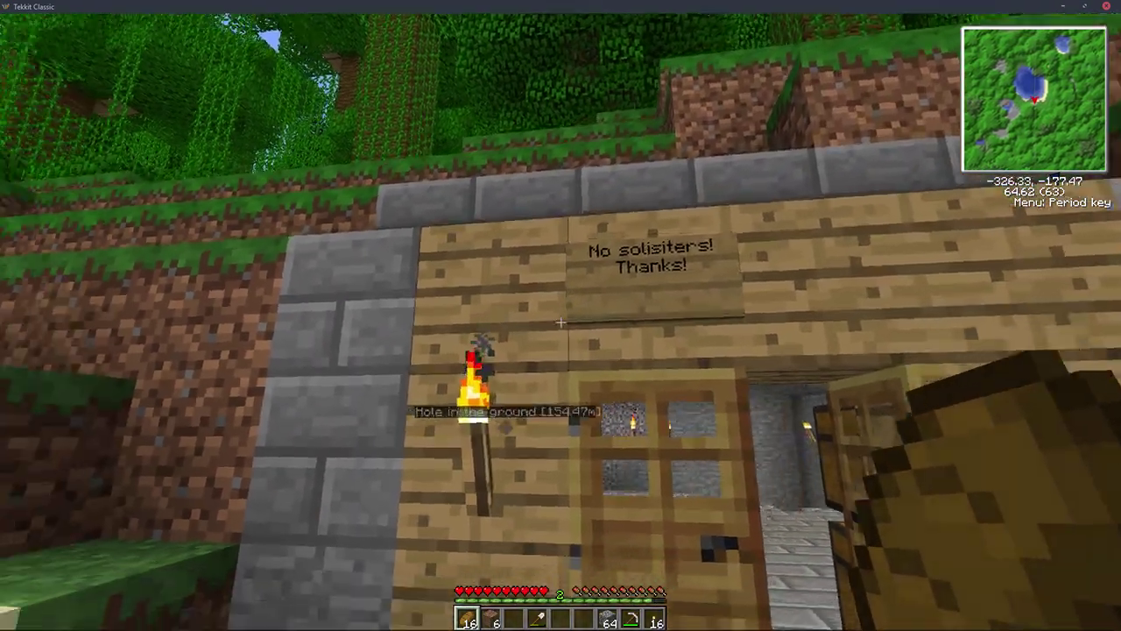
pyautogui.press('w')
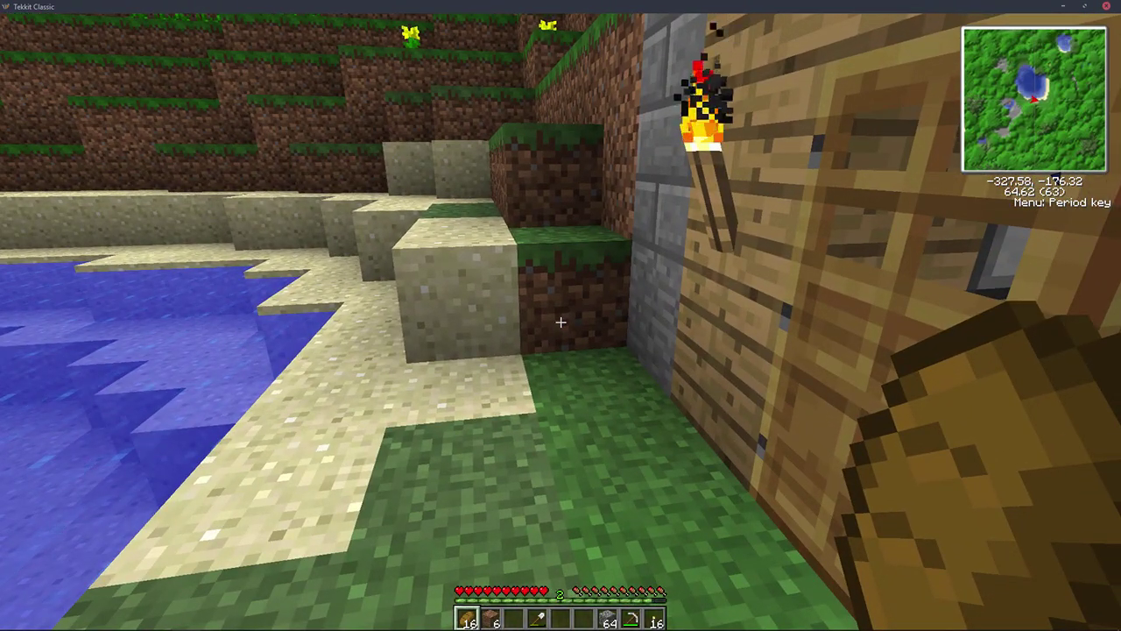